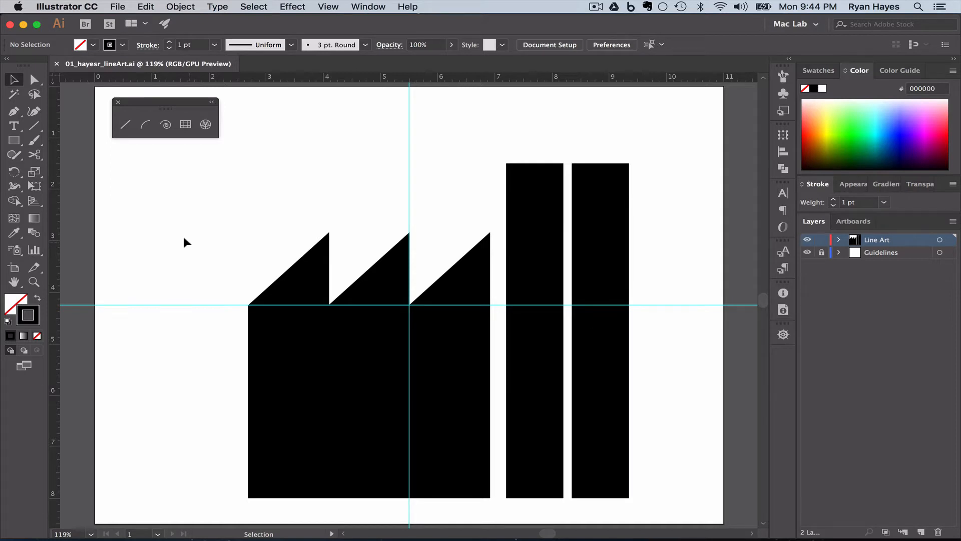
# - Stretch the factory body leftward to about the 0.4 in ruler mark and lower its roof peaks to about 3.8 in
pyautogui.click(319, 369)
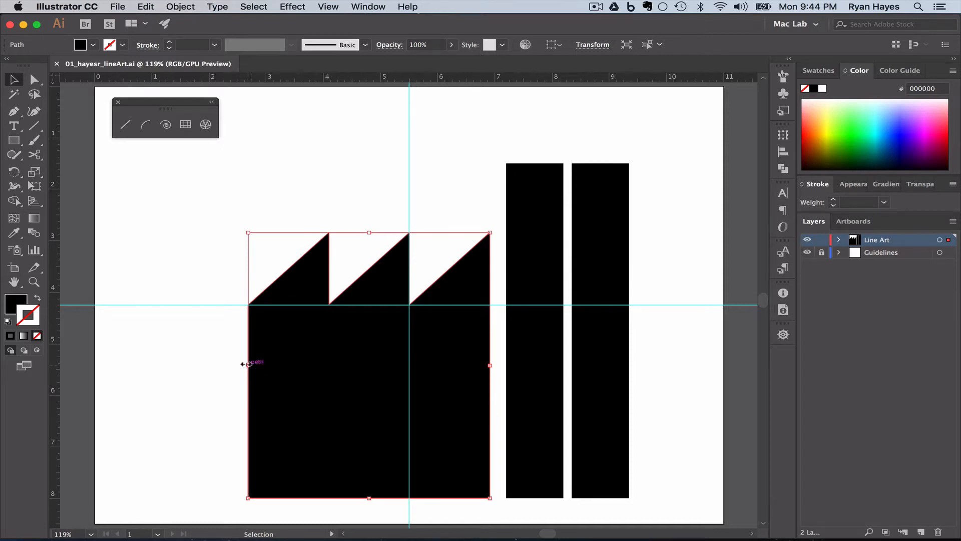
pyautogui.moveTo(247, 364); pyautogui.dragTo(116, 365)
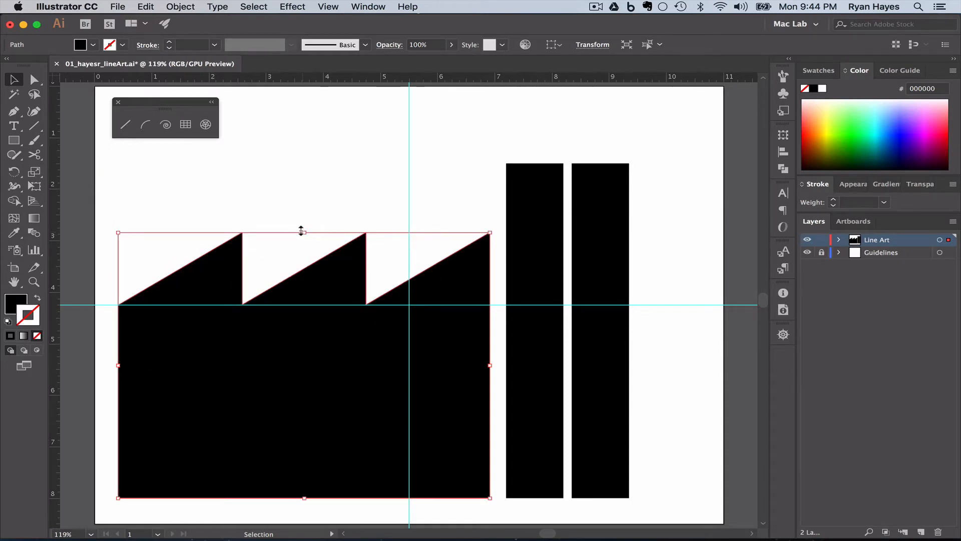
pyautogui.moveTo(301, 232); pyautogui.dragTo(298, 305)
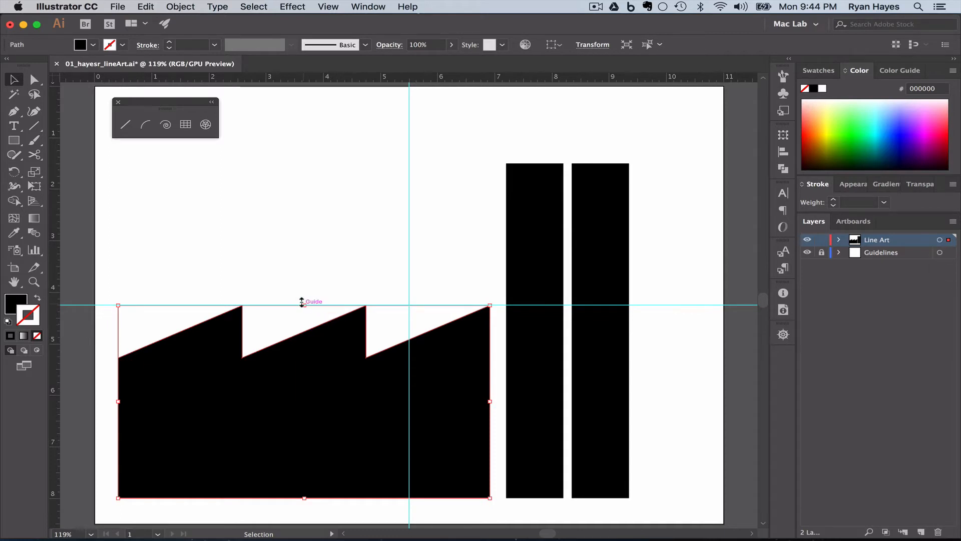
pyautogui.moveTo(304, 304); pyautogui.dragTo(304, 278)
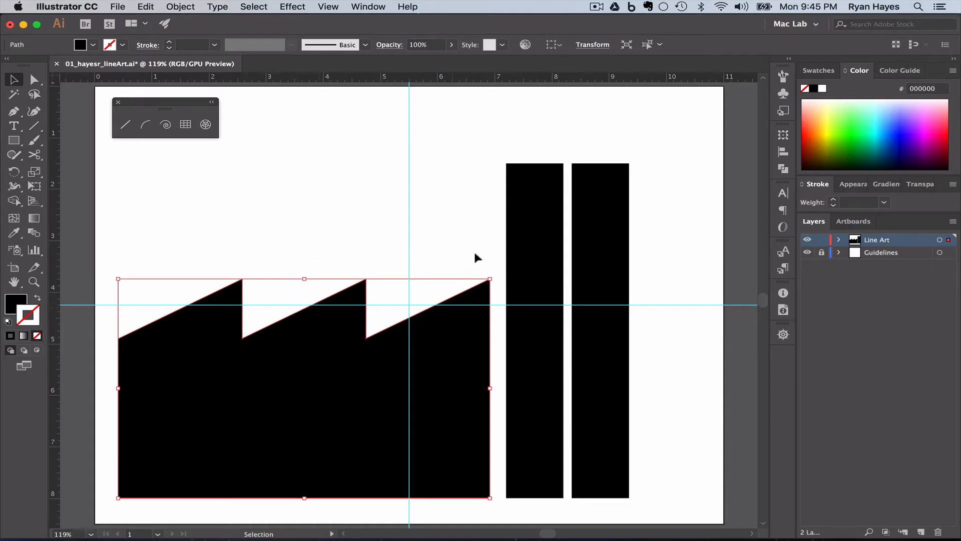
pyautogui.click(452, 207)
# - Nudge the chimney nearest the factory body one large increment left, narrowing the gap between them
pyautogui.click(595, 255)
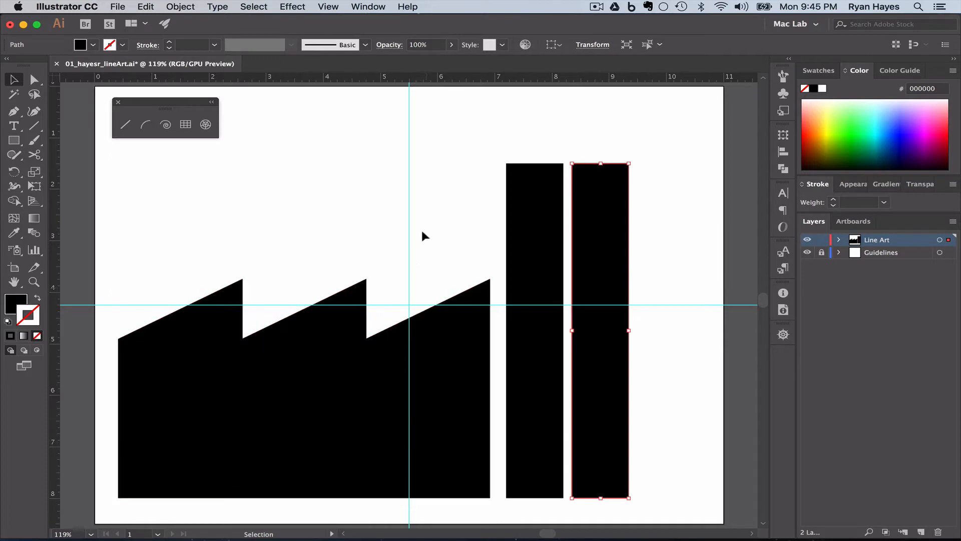
pyautogui.click(516, 290)
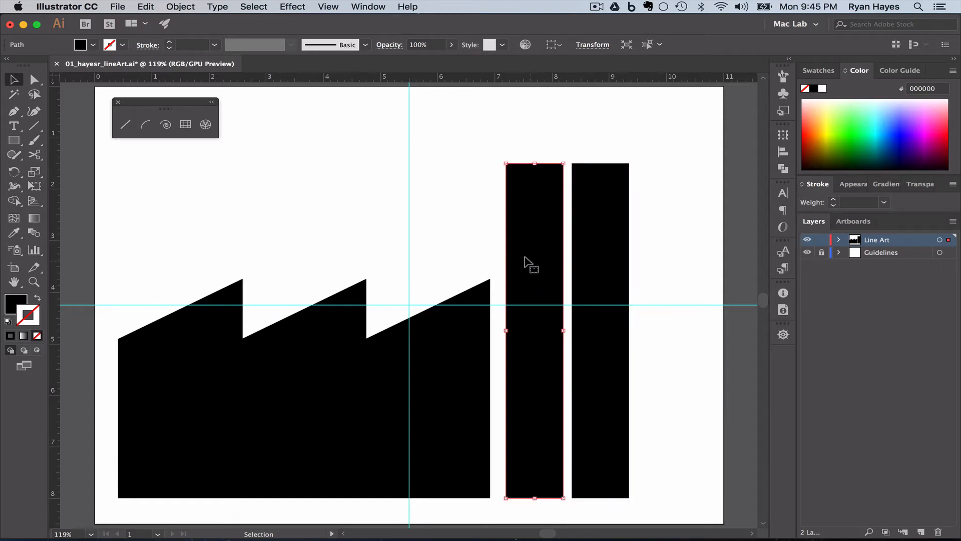
pyautogui.hotkey('shift', 'Left')
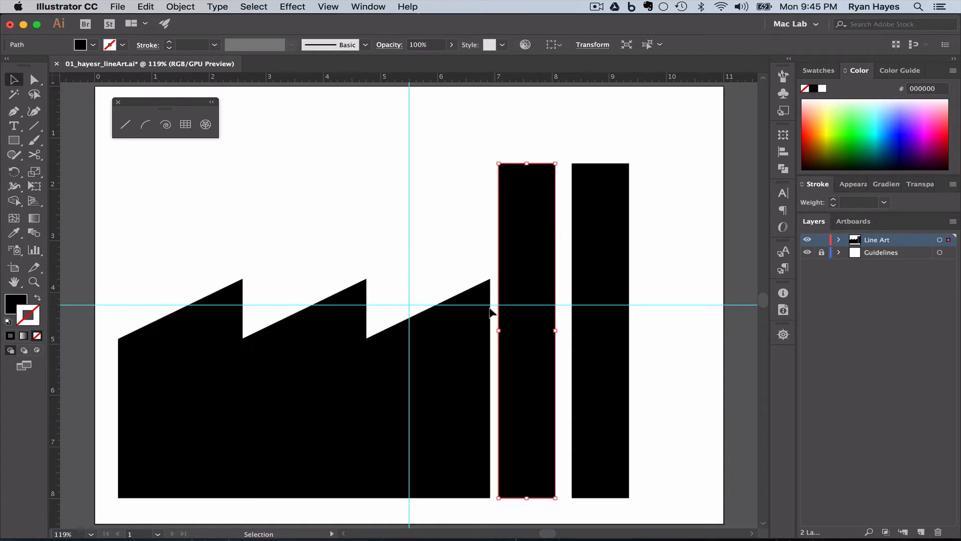
# - Move the outer chimney horizontally over the factory's last roof slope, with its left edge at about 5.2 in
pyautogui.click(586, 275)
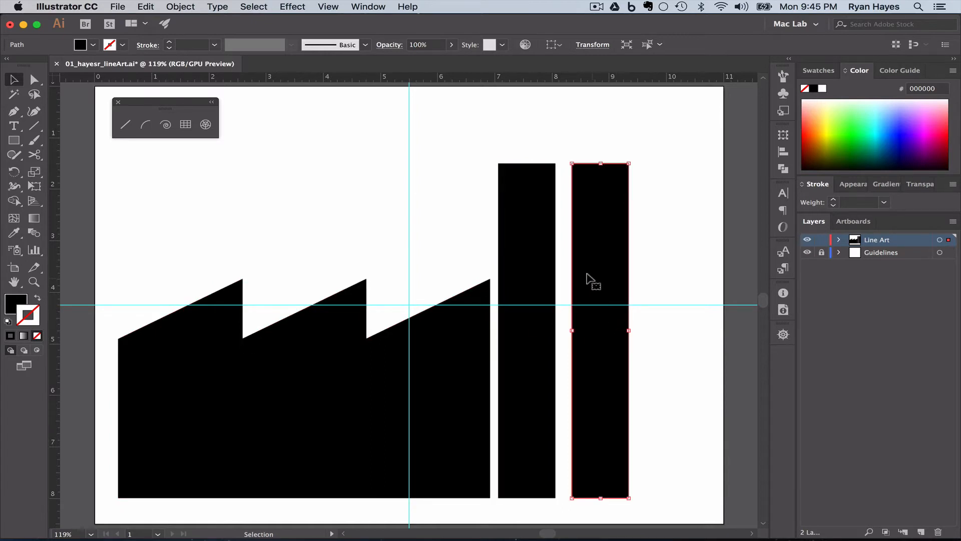
pyautogui.moveTo(587, 273); pyautogui.dragTo(423, 304)
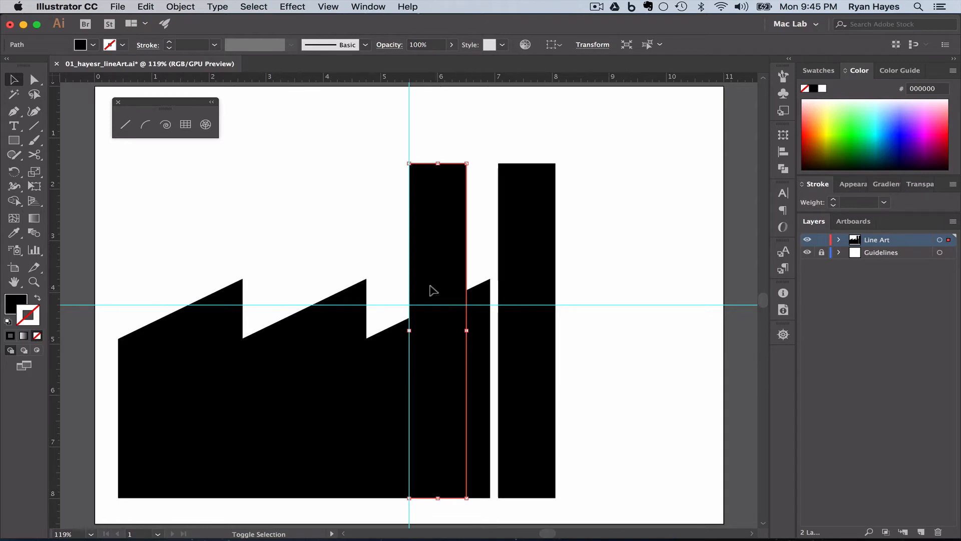
pyautogui.hotkey('shift', 'Left')
pyautogui.hotkey('shift', 'Left')
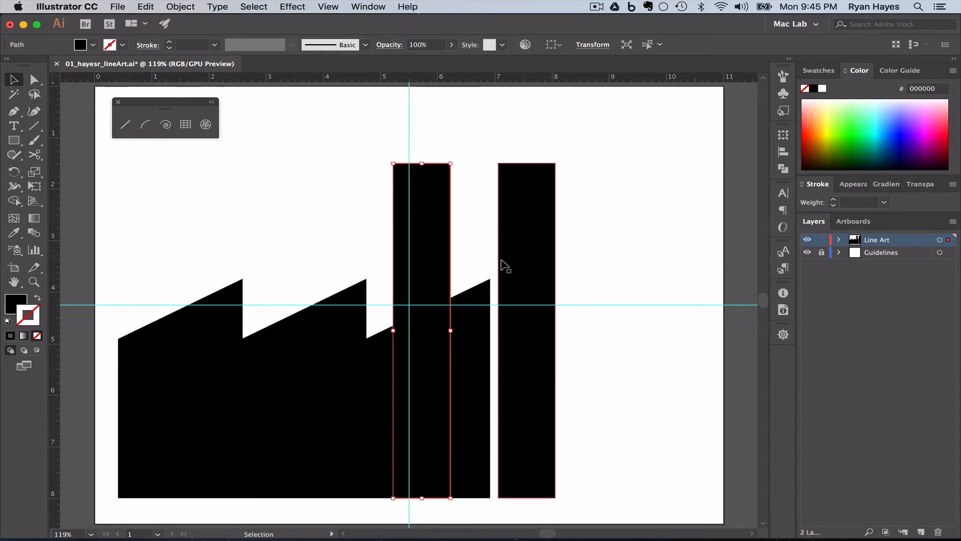
pyautogui.keyDown('shift'); pyautogui.click(383, 332); pyautogui.keyUp('shift')
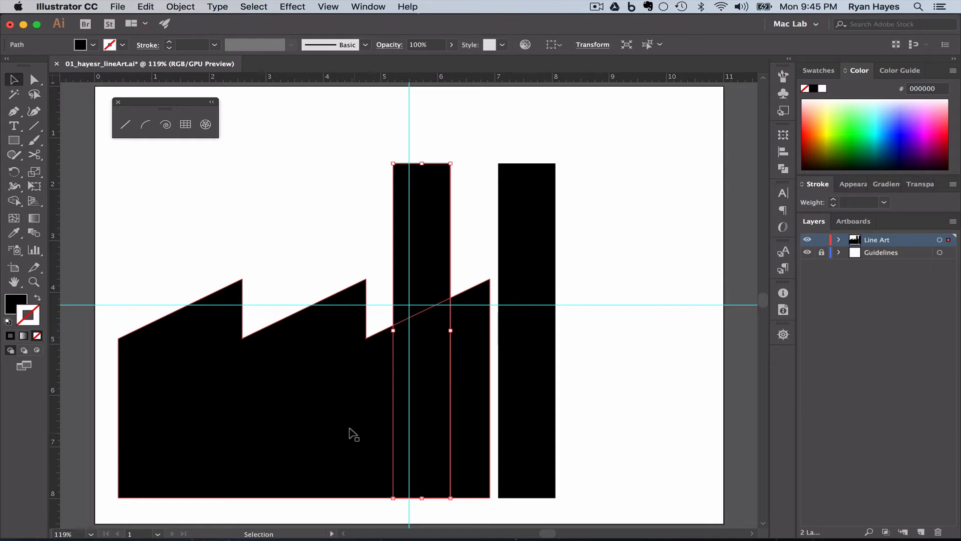
pyautogui.keyDown('shift'); pyautogui.click(208, 373); pyautogui.keyUp('shift')
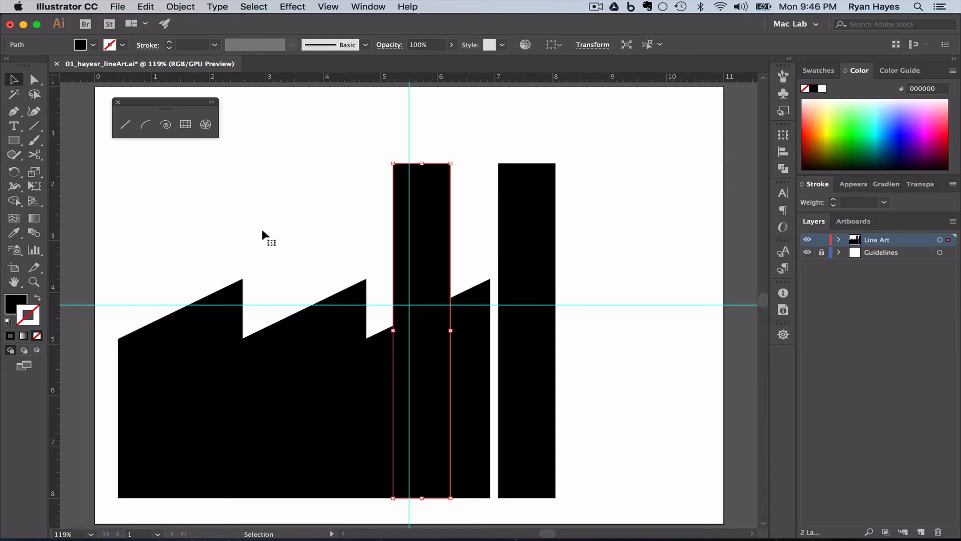
# - Swap fill and stroke on the overlapping chimney and the factory body so both are unfilled black 1 pt outlines
pyautogui.click(36, 297)
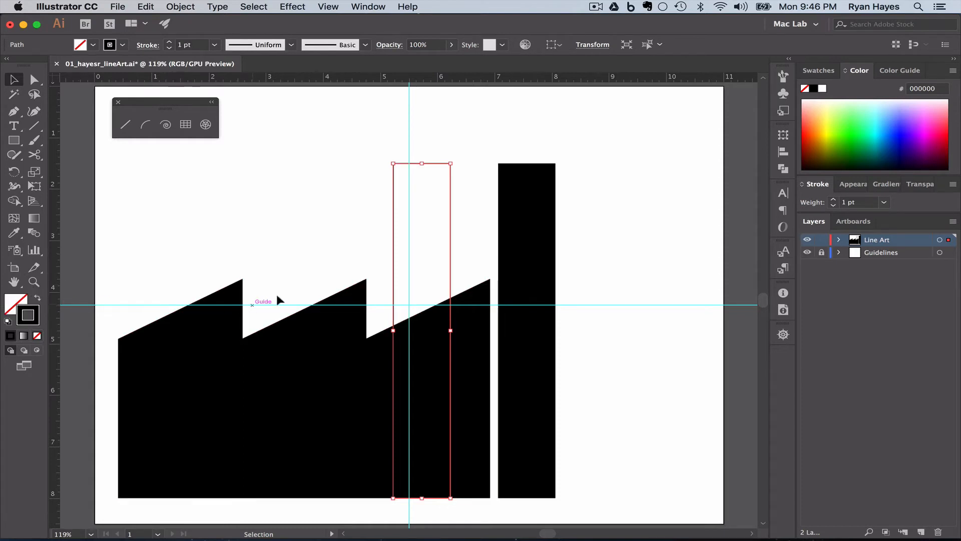
pyautogui.click(280, 386)
pyautogui.click(37, 297)
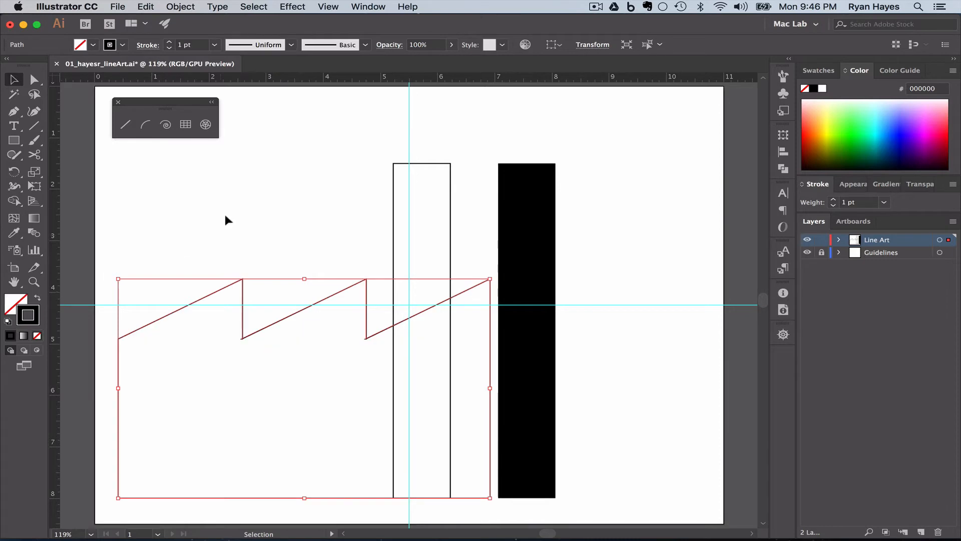
pyautogui.click(259, 199)
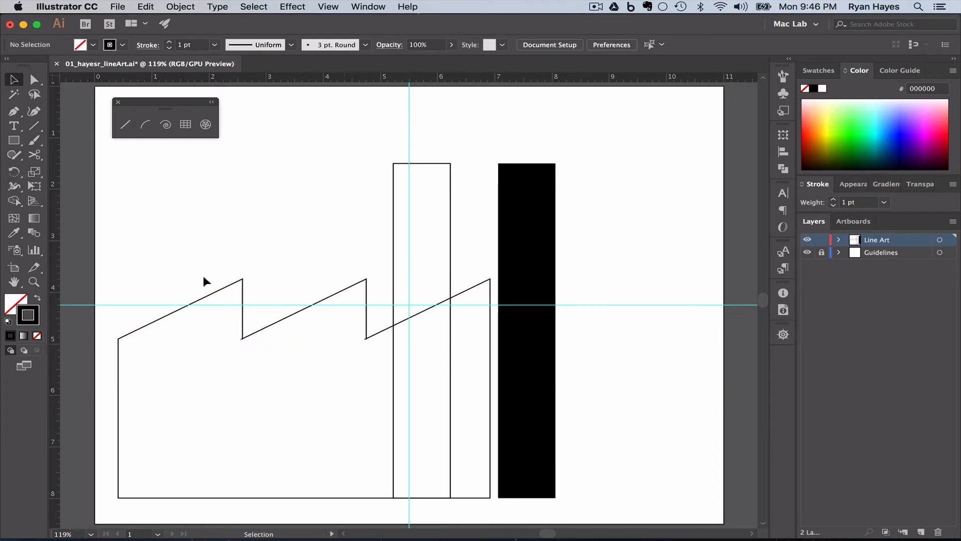
# - Cut the outlined chimney with the Scissors tool at both roofline crossings and delete the piece inside the factory body
pyautogui.click(34, 155)
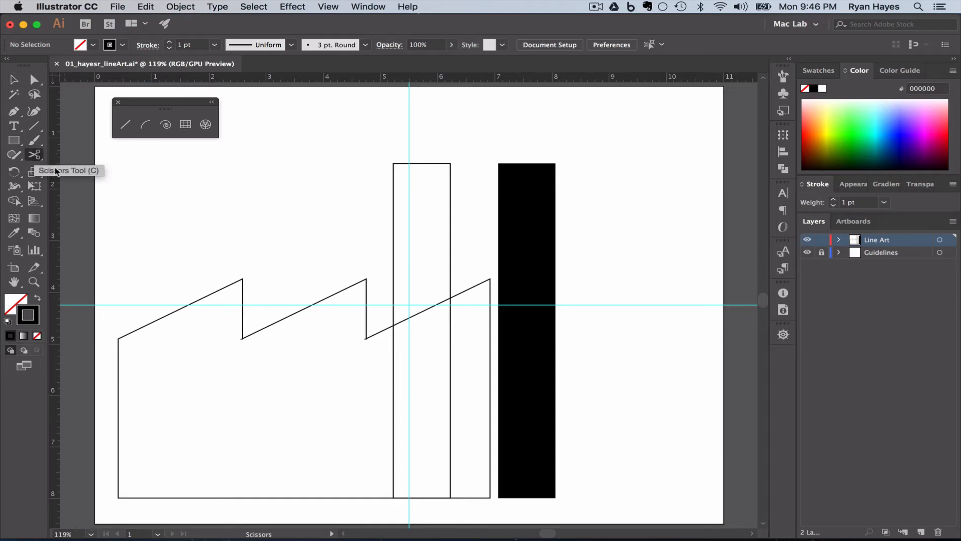
pyautogui.click(391, 323)
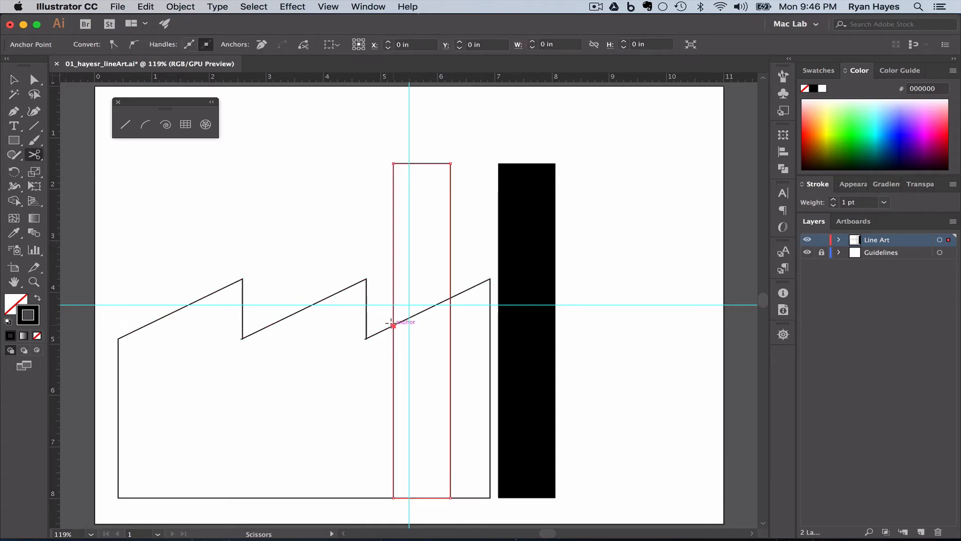
pyautogui.click(449, 297)
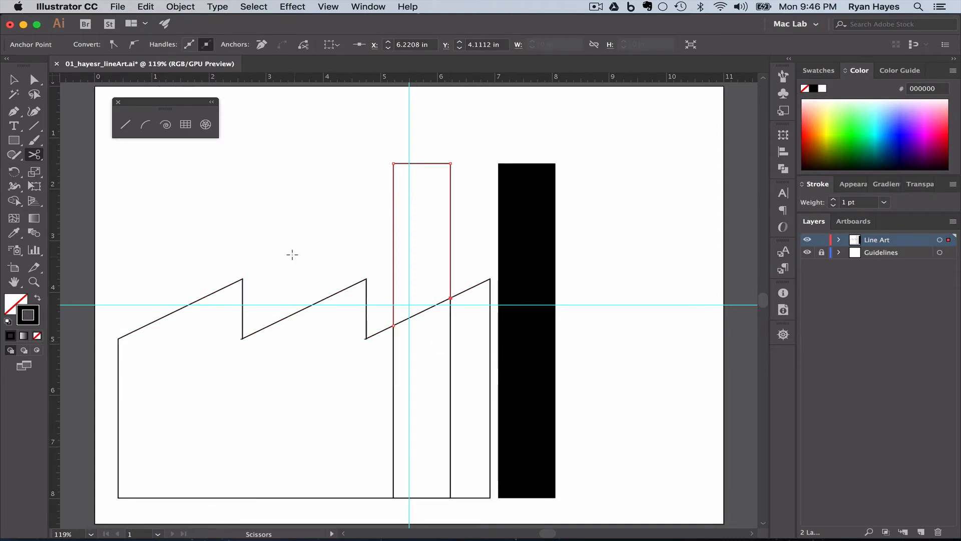
pyautogui.click(13, 79)
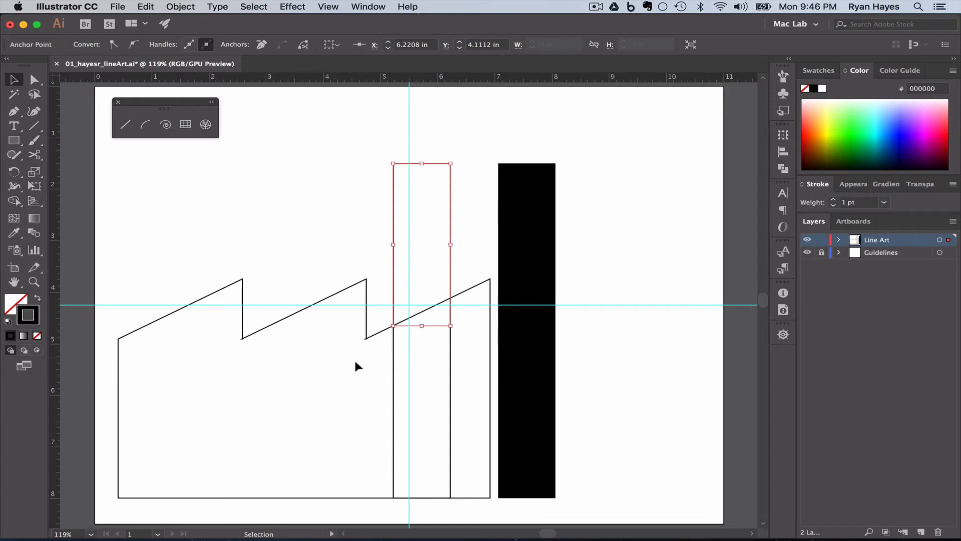
pyautogui.click(392, 395)
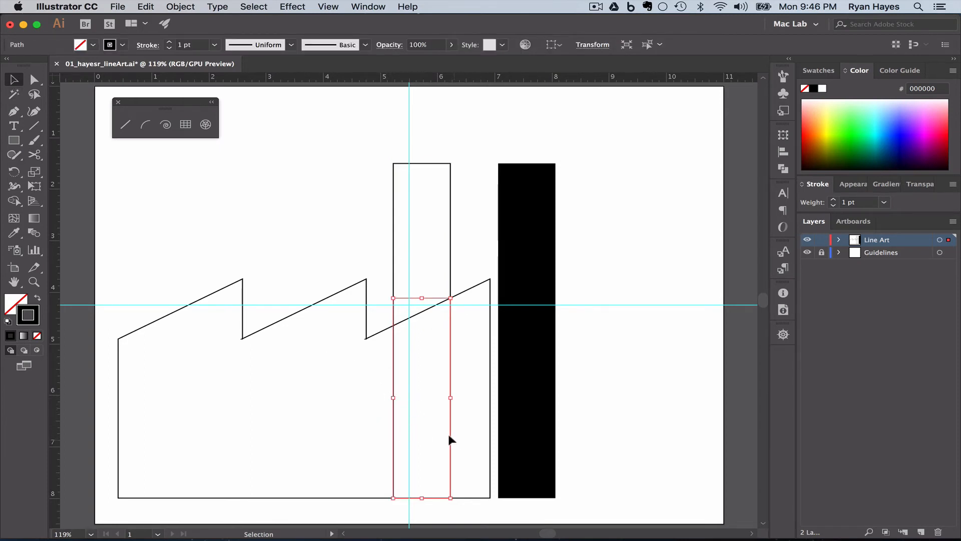
pyautogui.press('Delete')
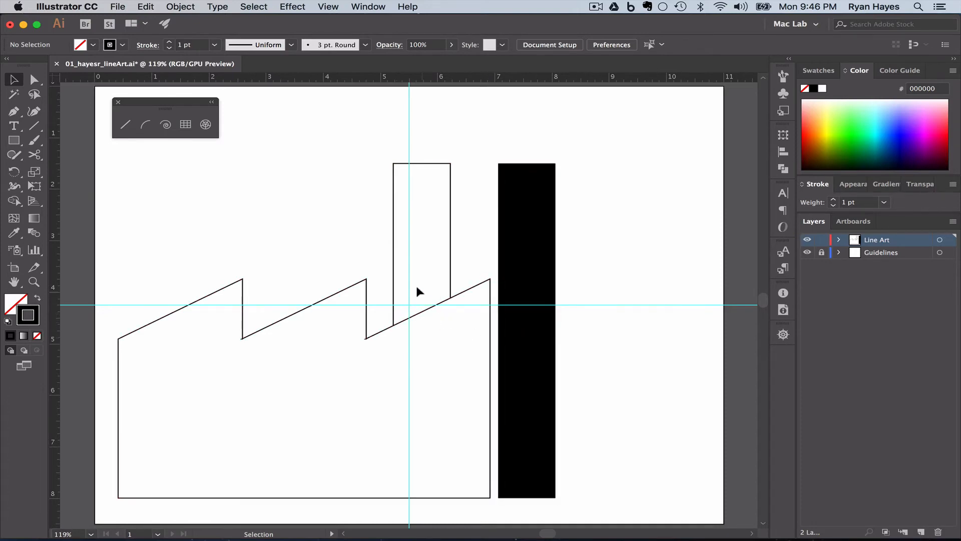
# - Move the chimney's two open bottom anchor points 0 in horizontally and -0.2 in vertically
pyautogui.click(33, 81)
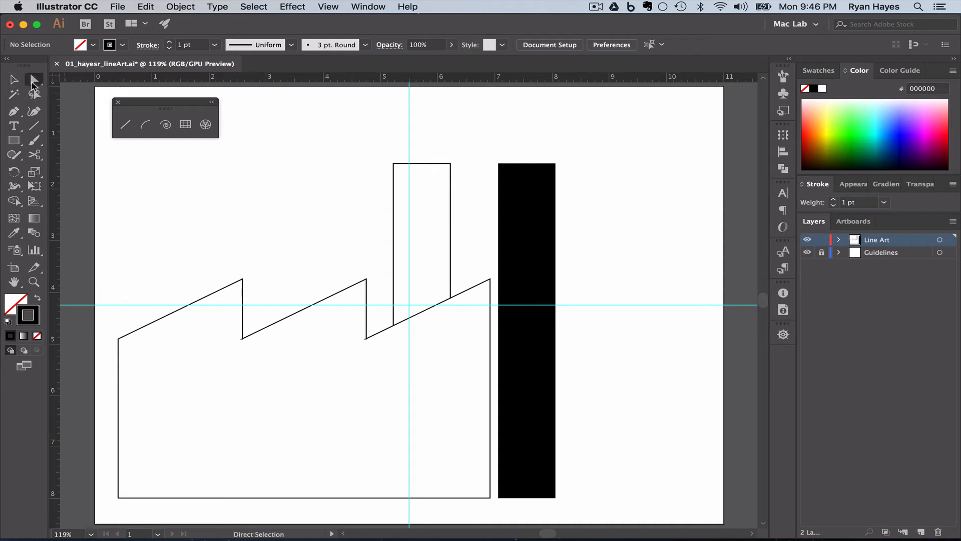
pyautogui.click(392, 325)
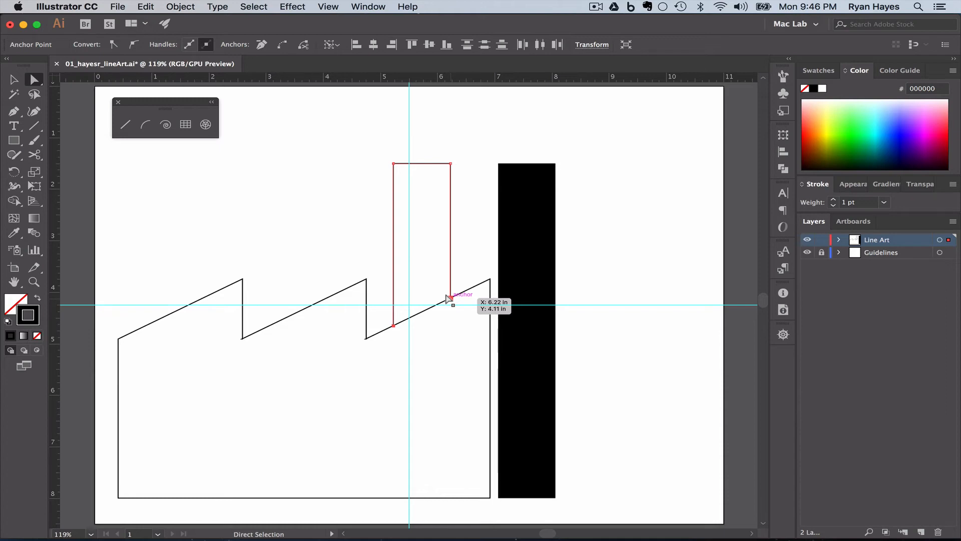
pyautogui.moveTo(449, 298); pyautogui.dragTo(449, 299)
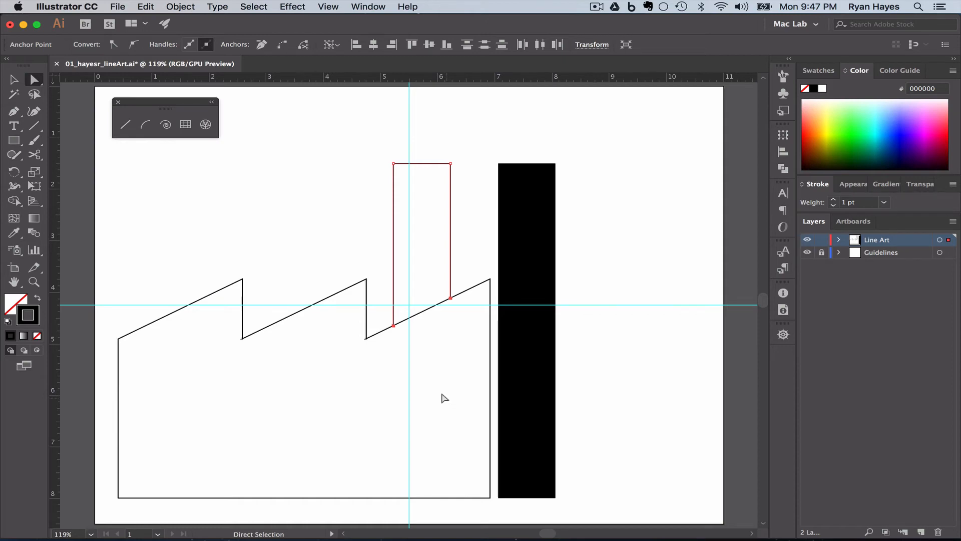
pyautogui.press('Return')
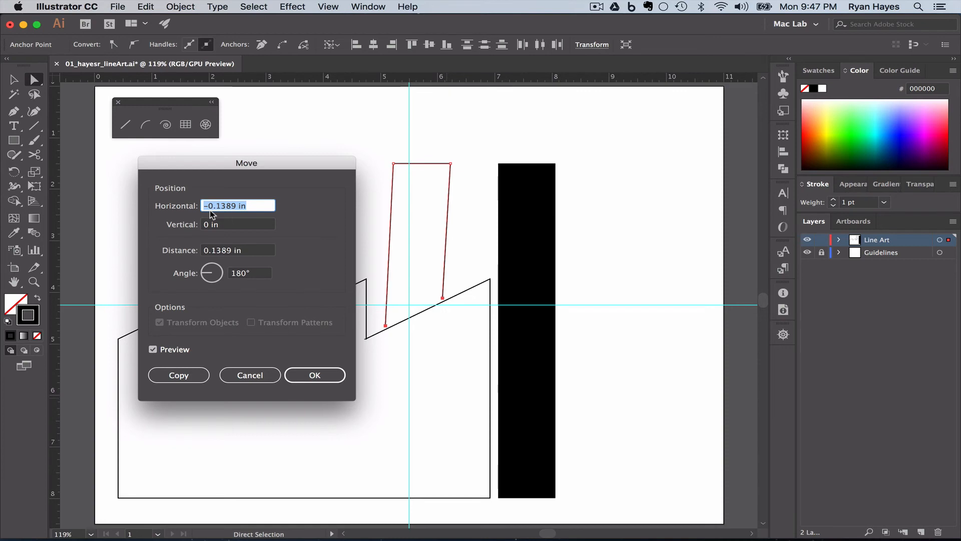
pyautogui.press('BackSpace')
pyautogui.write('0')
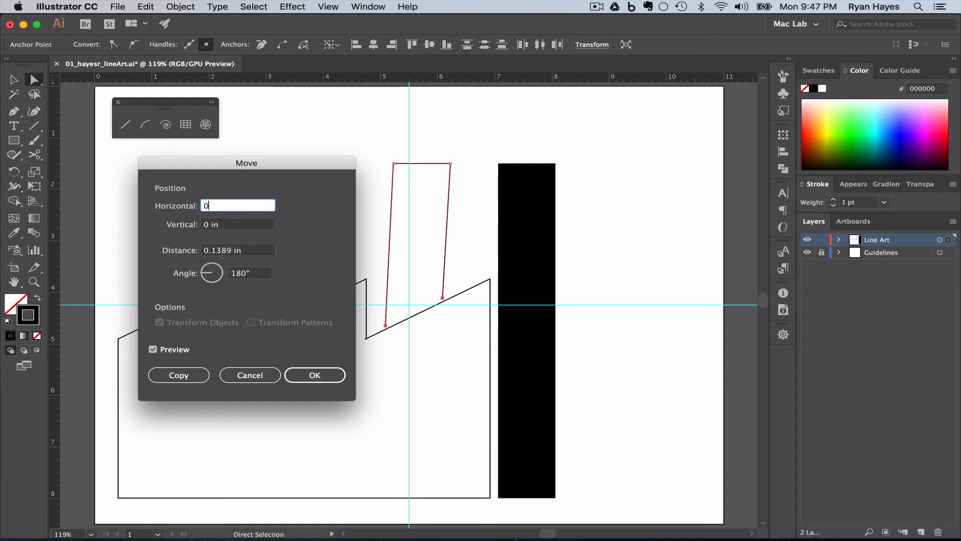
pyautogui.press('Tab')
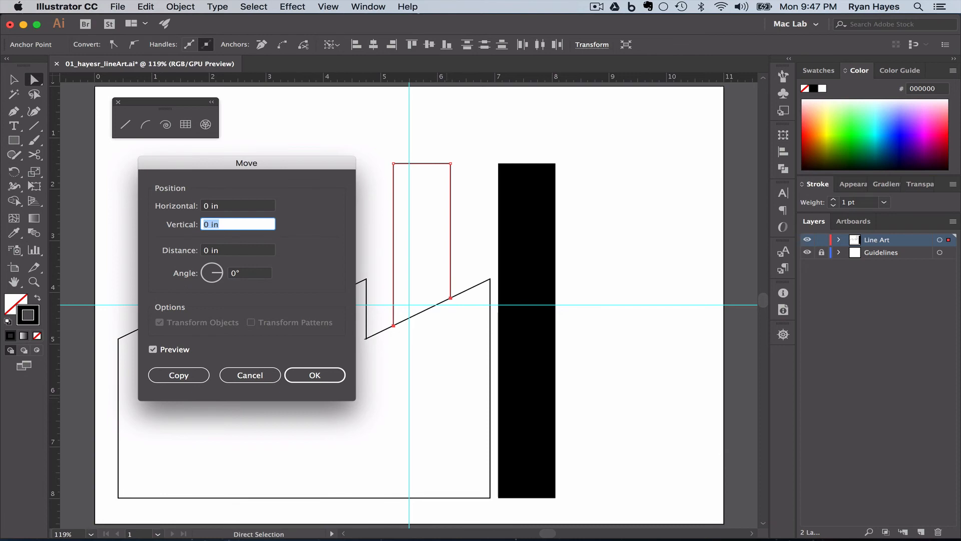
pyautogui.write('-.2')
pyautogui.press('Tab')
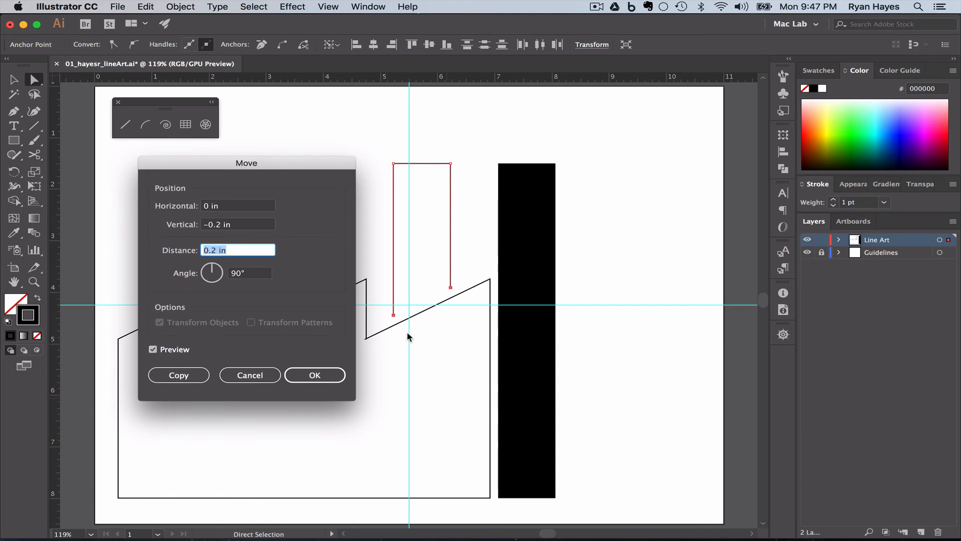
pyautogui.click(315, 373)
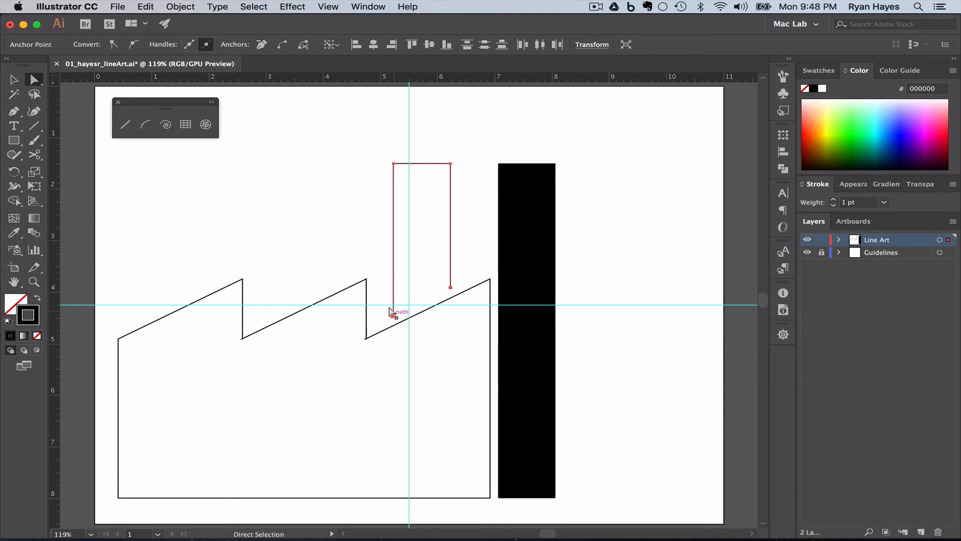
# - Join the chimney's two open bottom ends and swap its stroke for a solid black fill
pyautogui.press('super')
pyautogui.press('super+j')
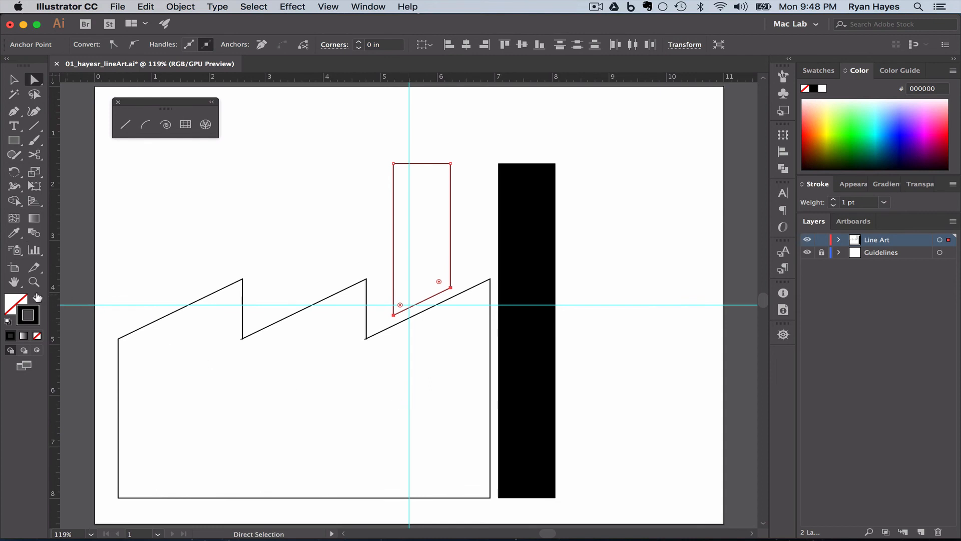
pyautogui.click(37, 297)
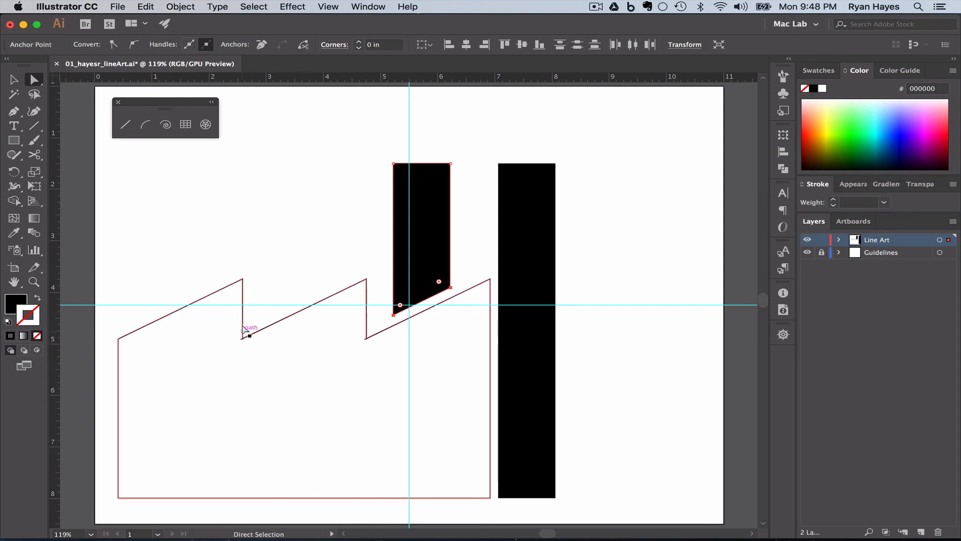
# - Swap the factory body's stroke for a solid black fill and save the document
pyautogui.press('v')
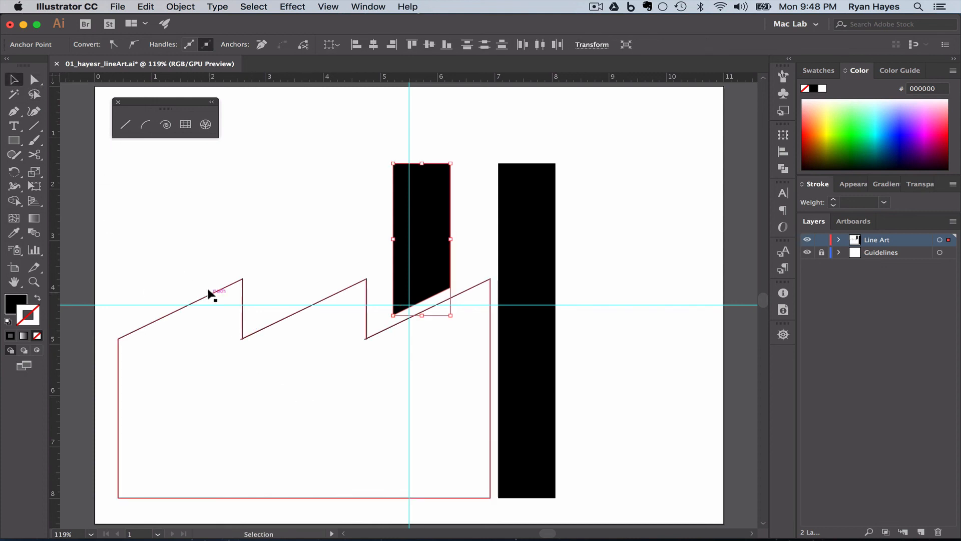
pyautogui.click(209, 291)
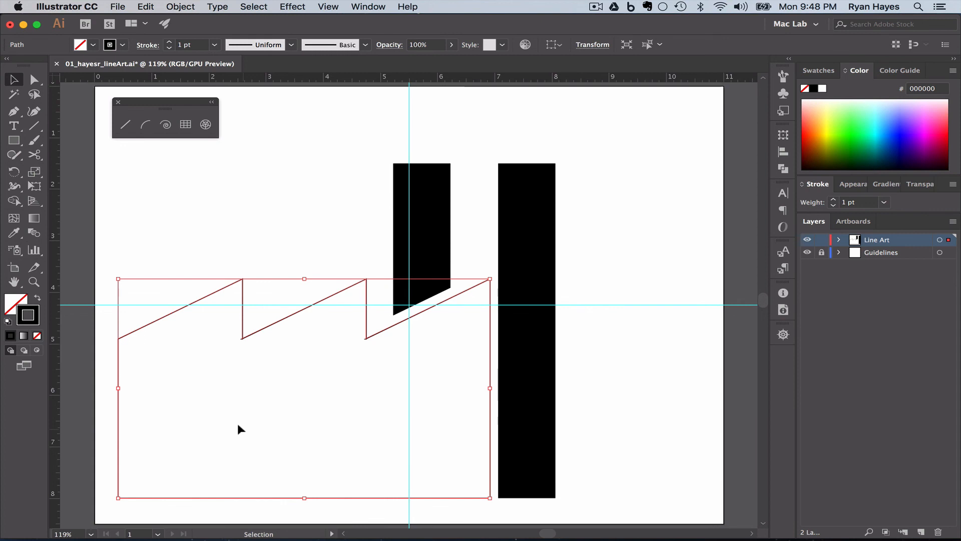
pyautogui.press('shift')
pyautogui.hotkey('shift', 'x')
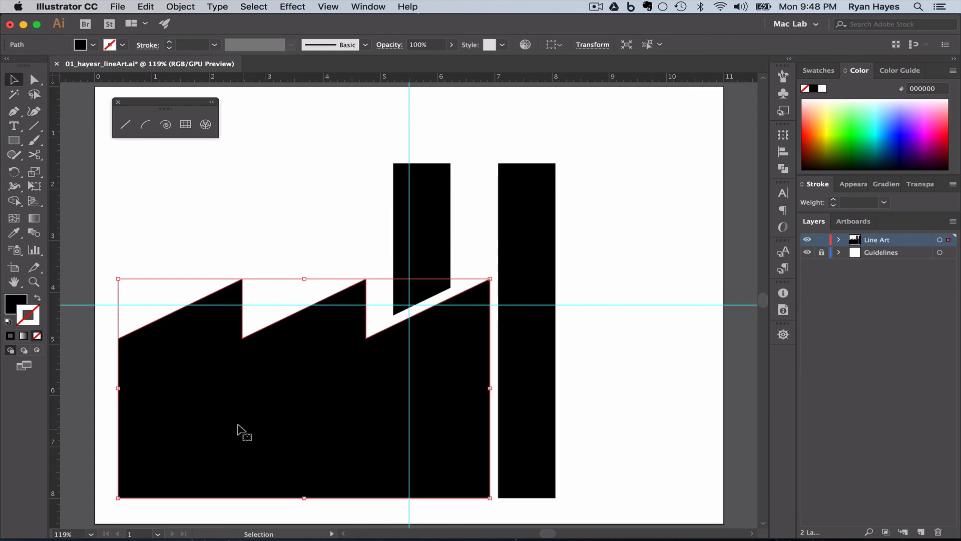
pyautogui.click(328, 190)
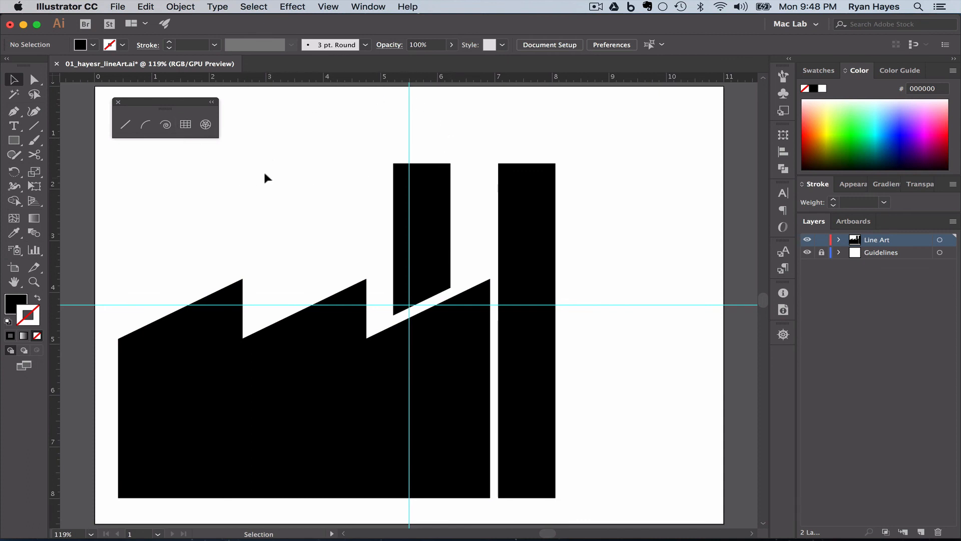
pyautogui.press('a')
pyautogui.press('super+s')
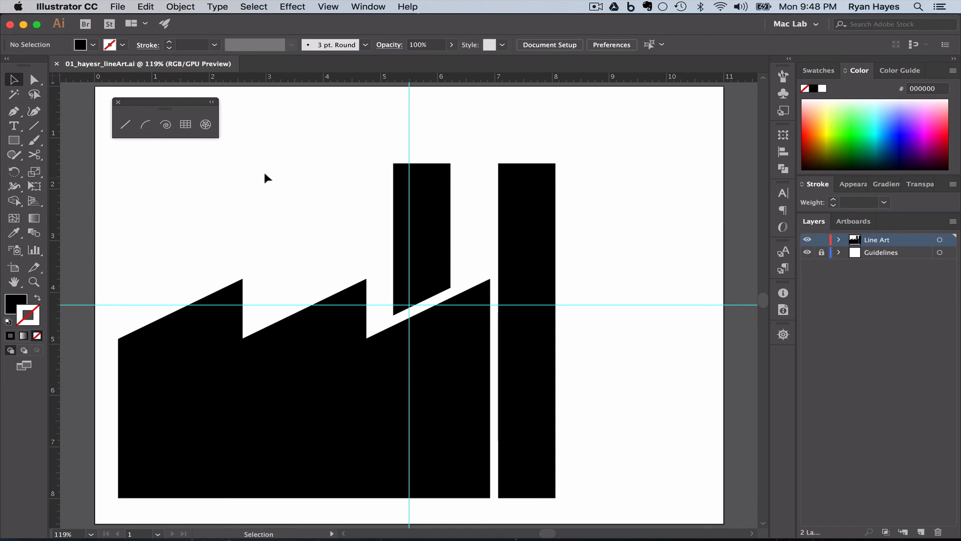